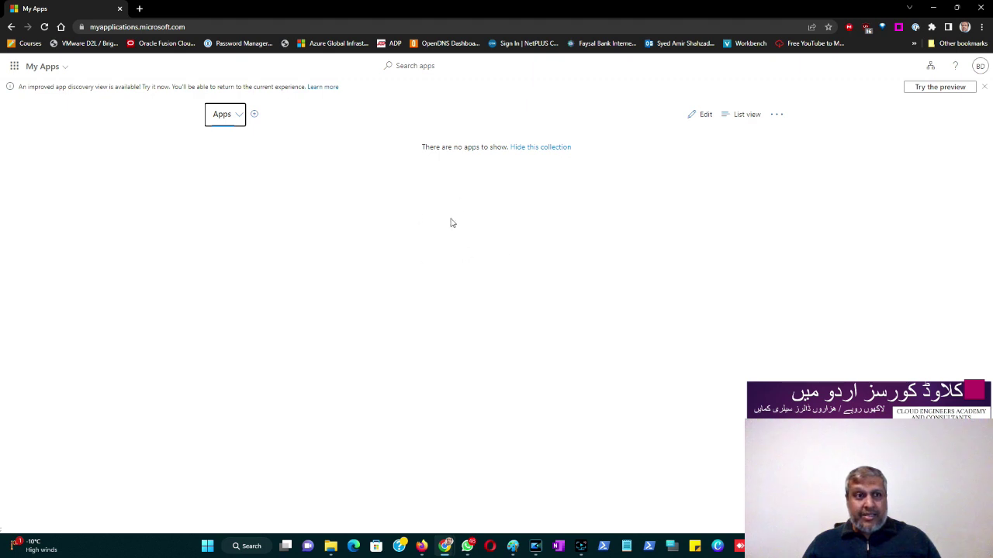
left_click(234, 122)
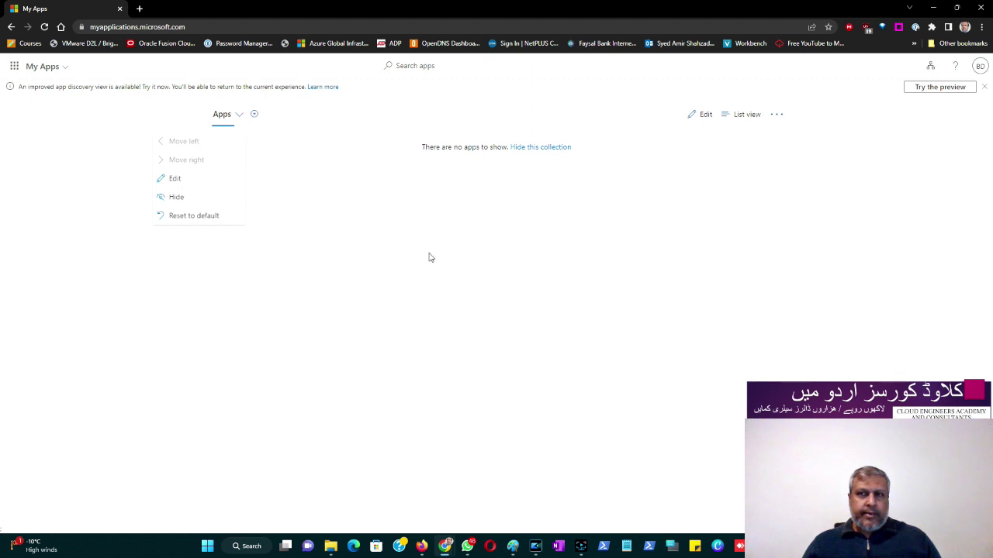
left_click(304, 239)
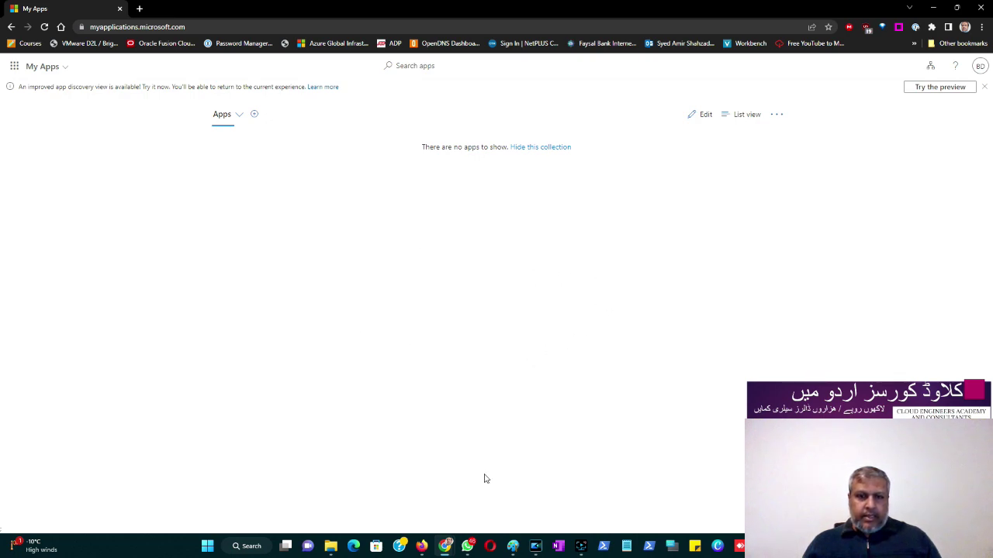
- Switch to the Azure Active Directory admin center in Firefox and create an enterprise application from the gallery's Adobe Identity Management (SAML) template
left_click(422, 546)
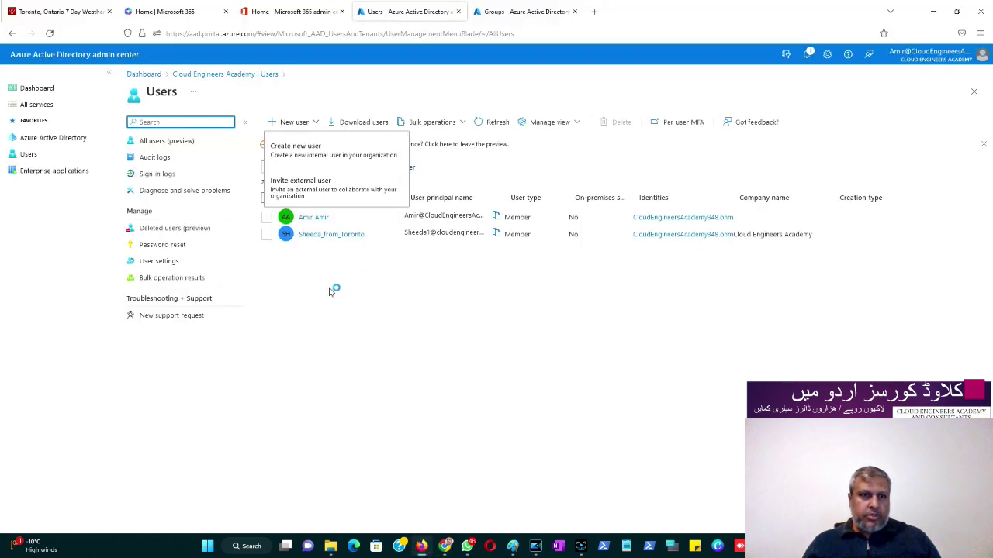
left_click(26, 175)
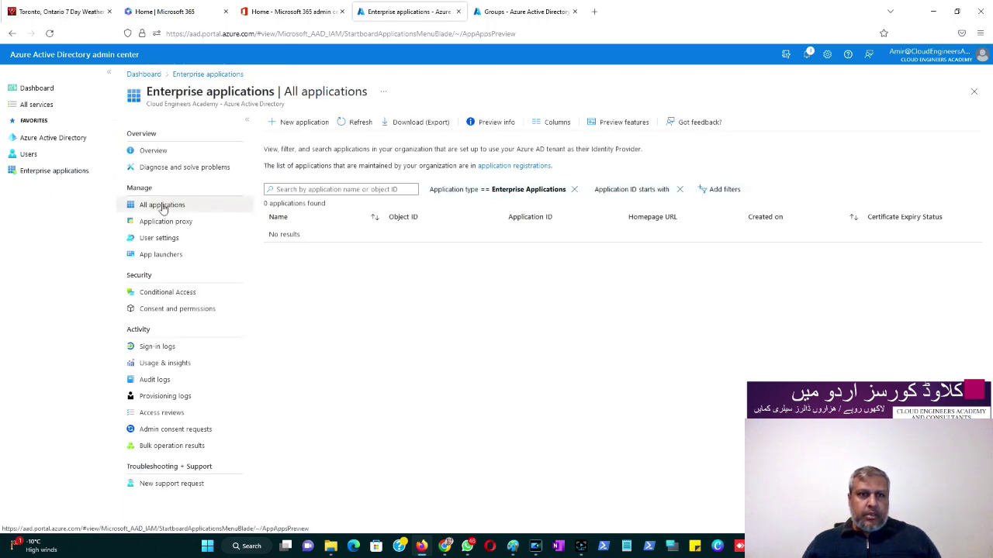
left_click(295, 128)
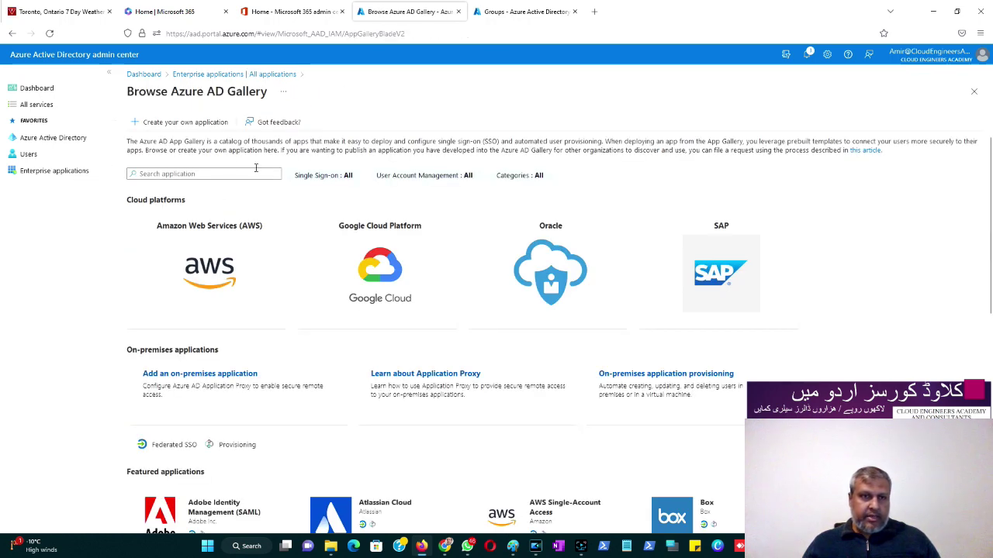
scroll(328, 370, "down", 2)
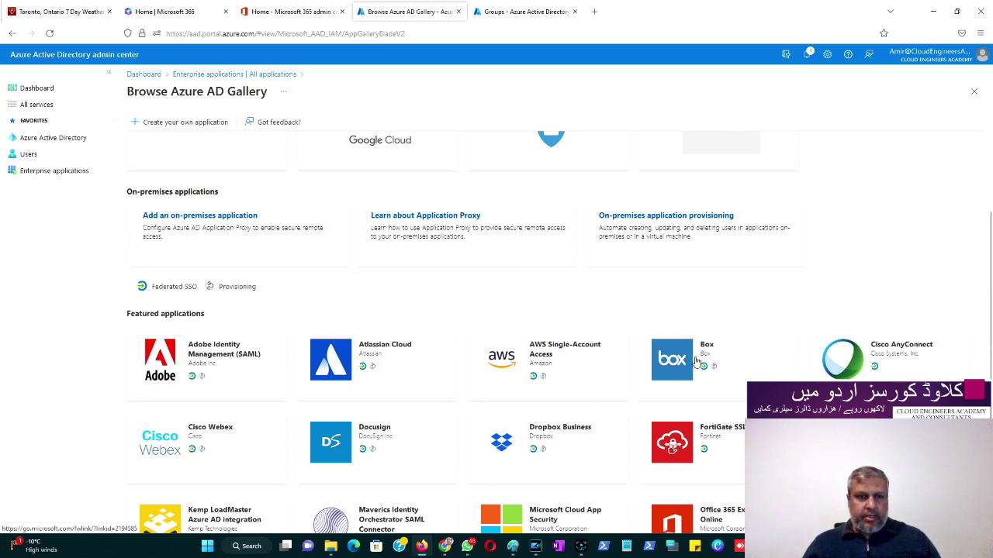
left_click(201, 362)
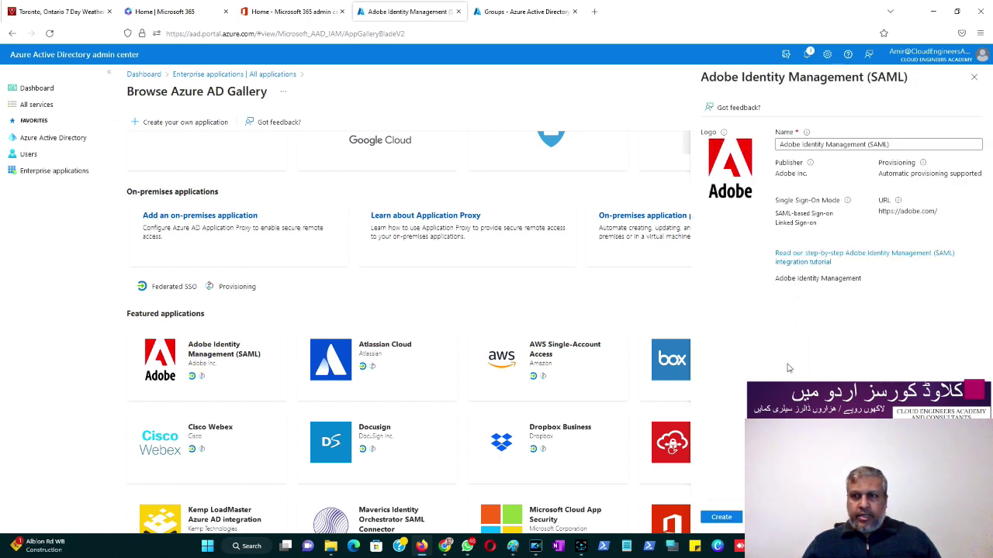
left_click(721, 517)
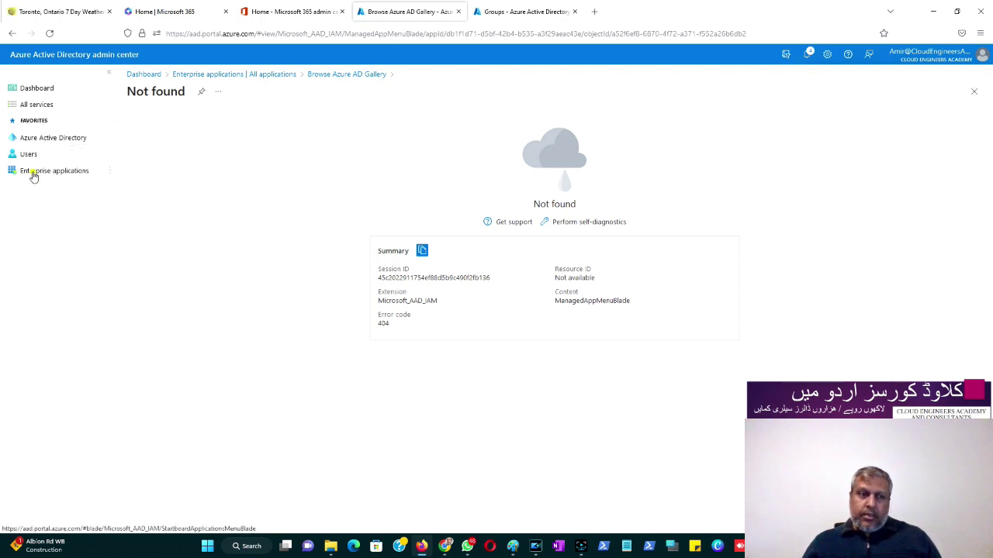
- Assign the guest user with the Gmail account to the Adobe Identity Management (SAML) enterprise application
left_click(33, 172)
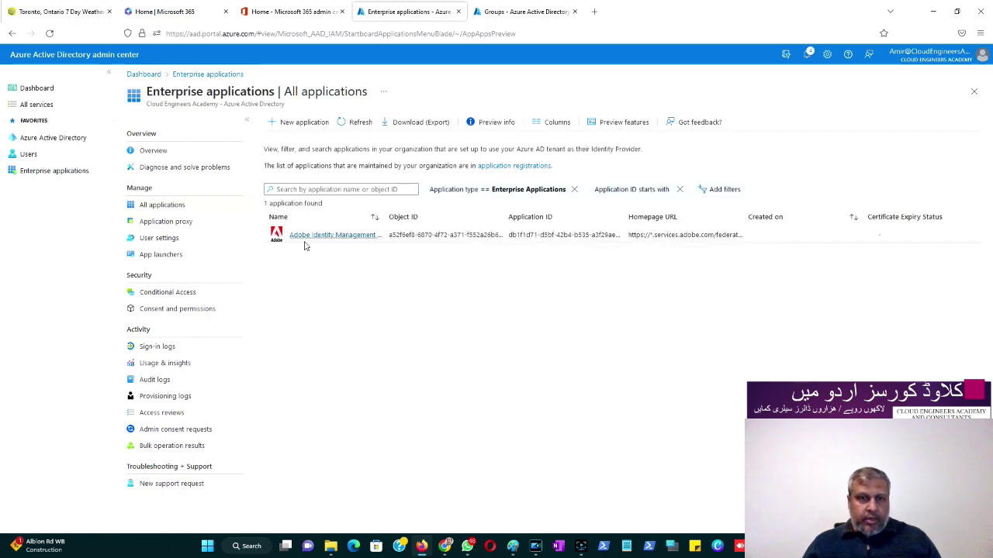
left_click(312, 236)
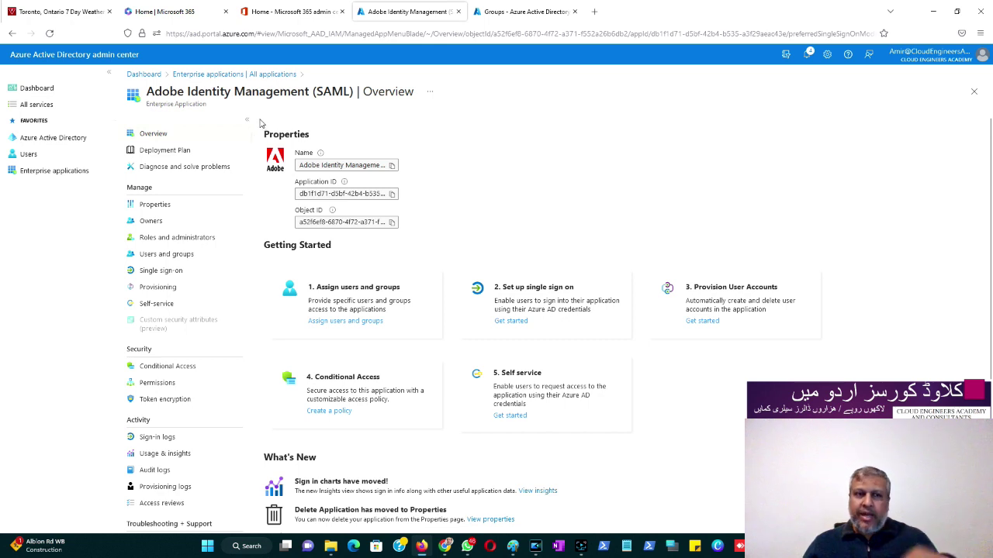
left_click(161, 256)
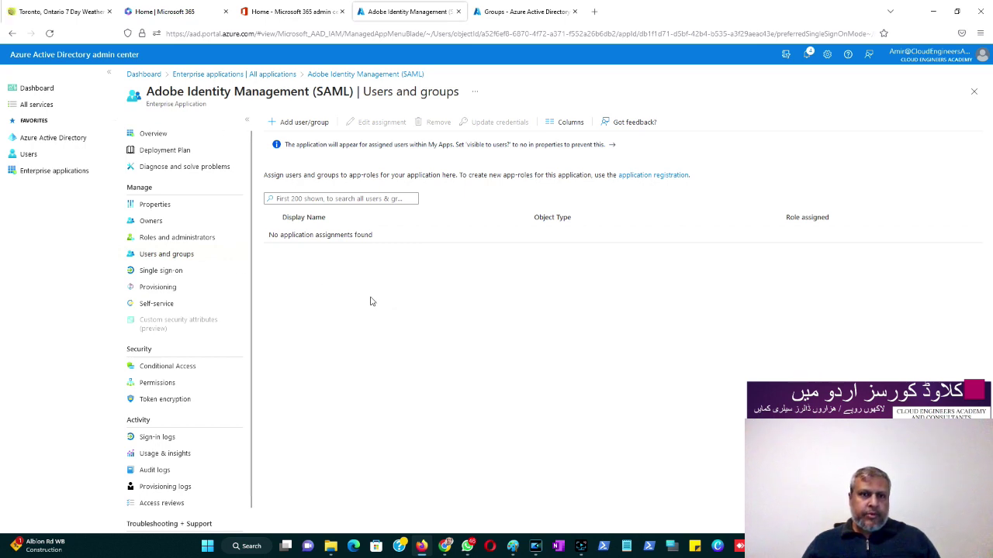
left_click(287, 126)
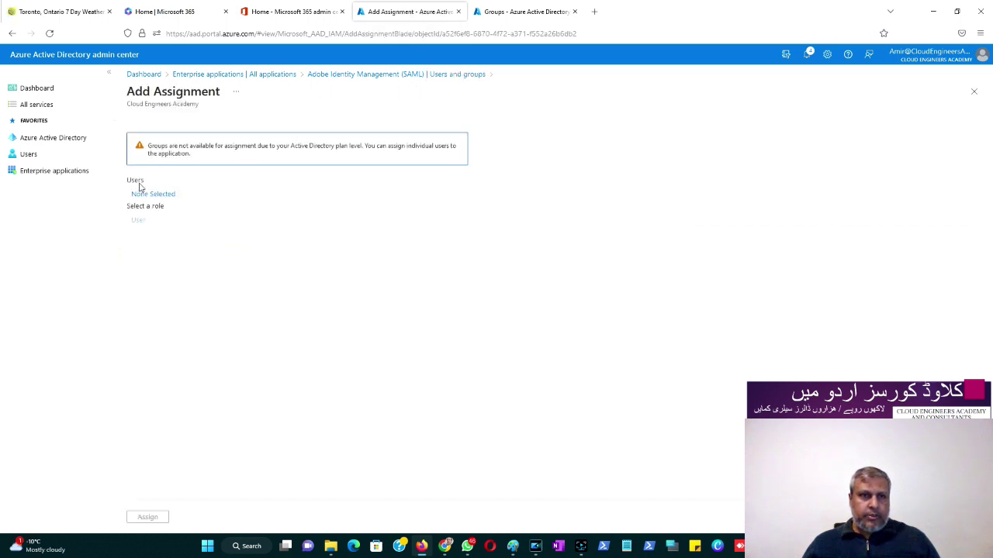
left_click(152, 194)
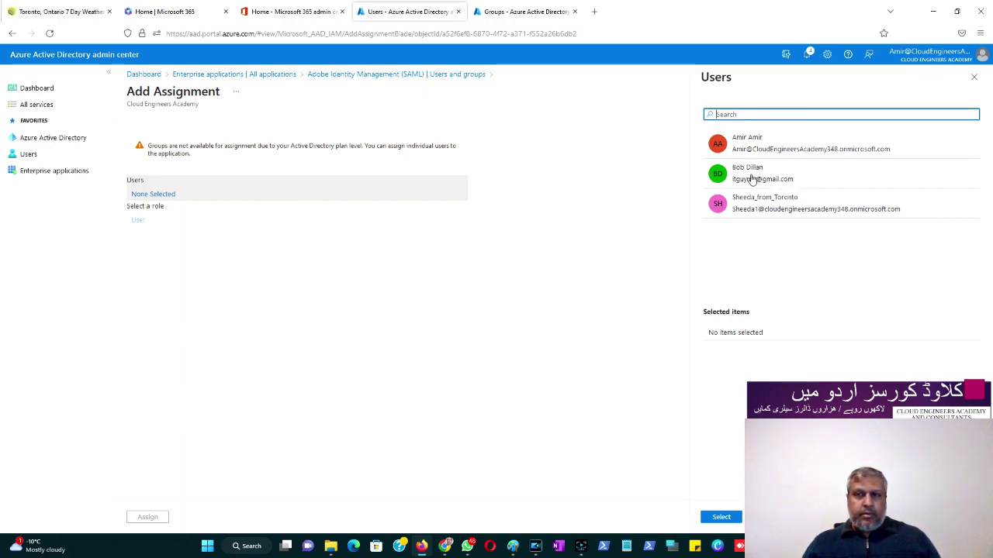
left_click(752, 177)
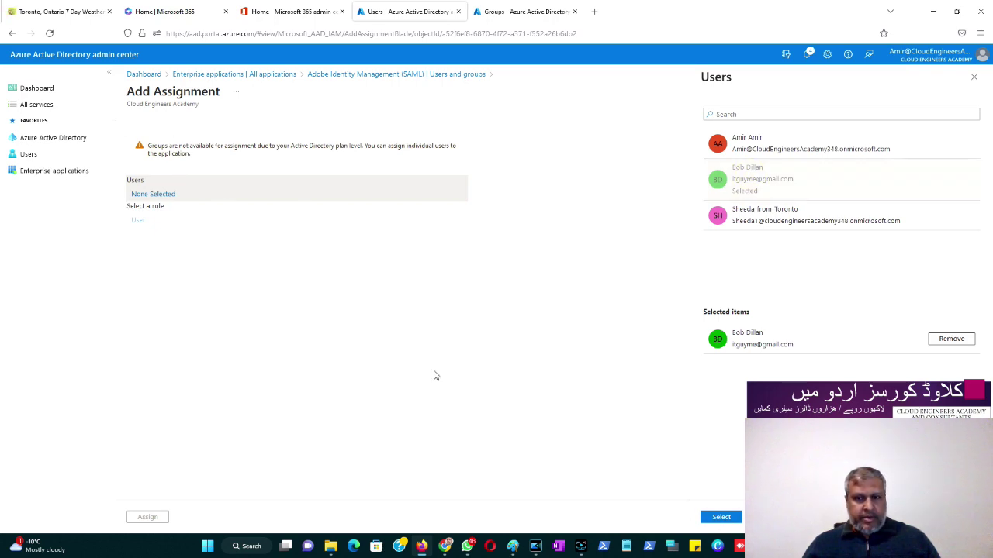
left_click(720, 516)
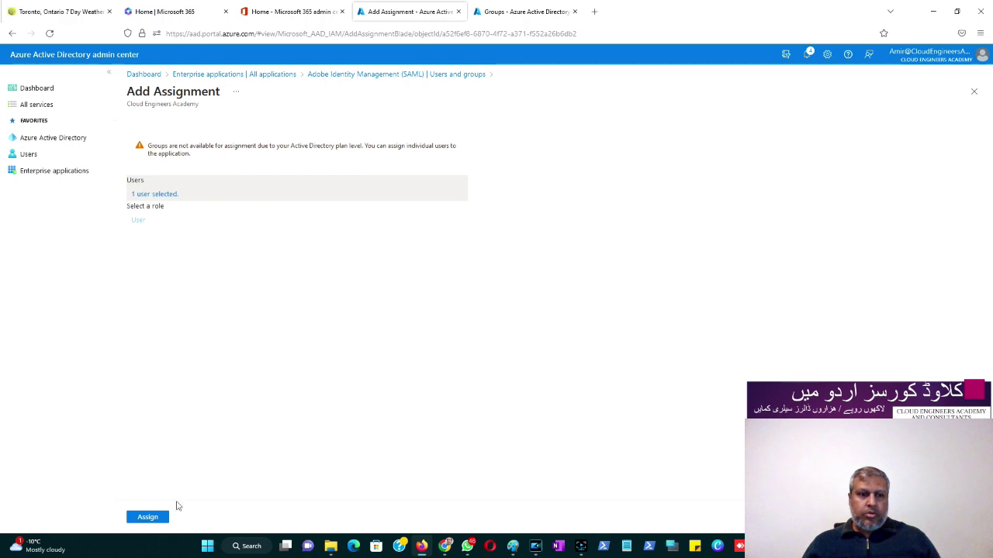
left_click(150, 518)
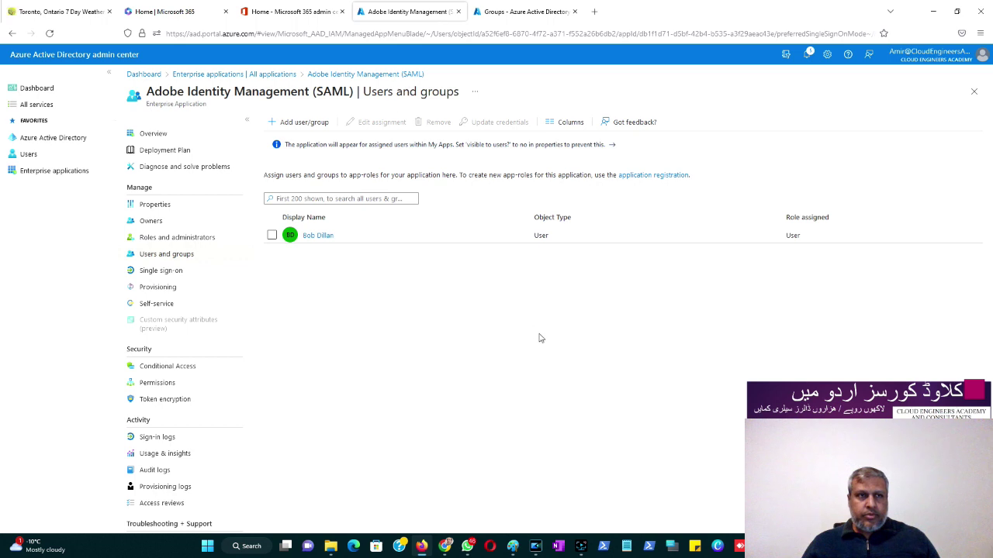
- Switch to the My Apps portal in Chrome and reload it to check the guest user's Apps collection for the assigned application
key("alt+Tab")
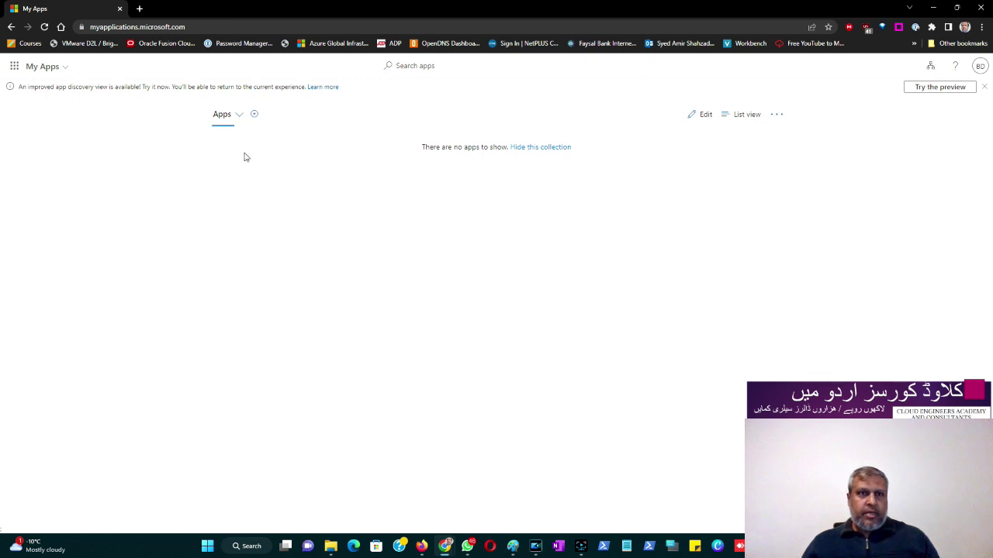
left_click(44, 27)
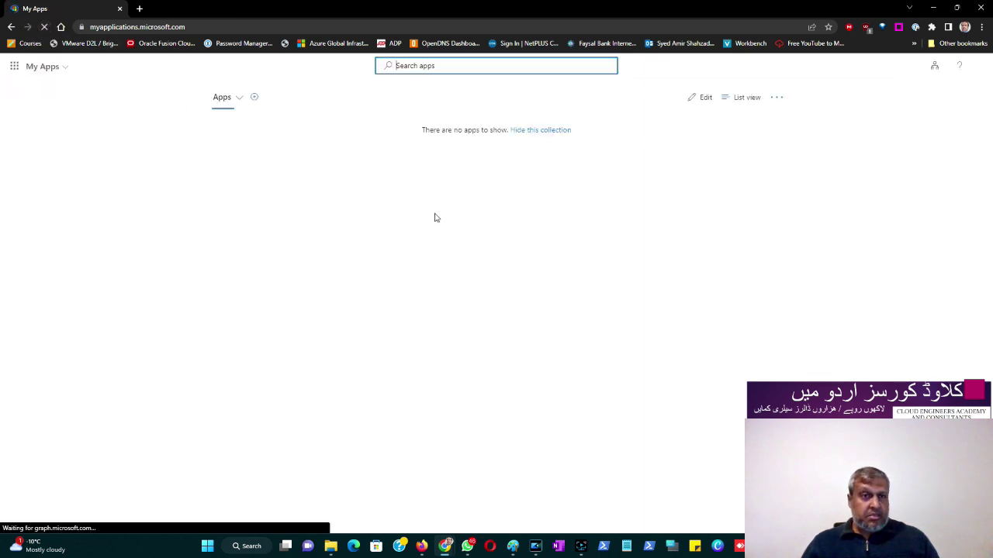
left_click(239, 105)
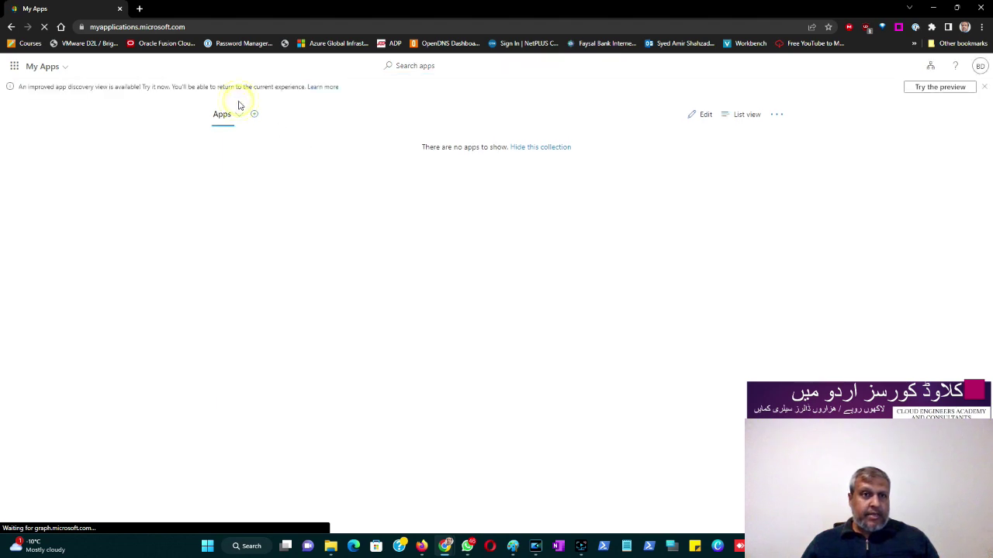
left_click(239, 120)
left_click(365, 215)
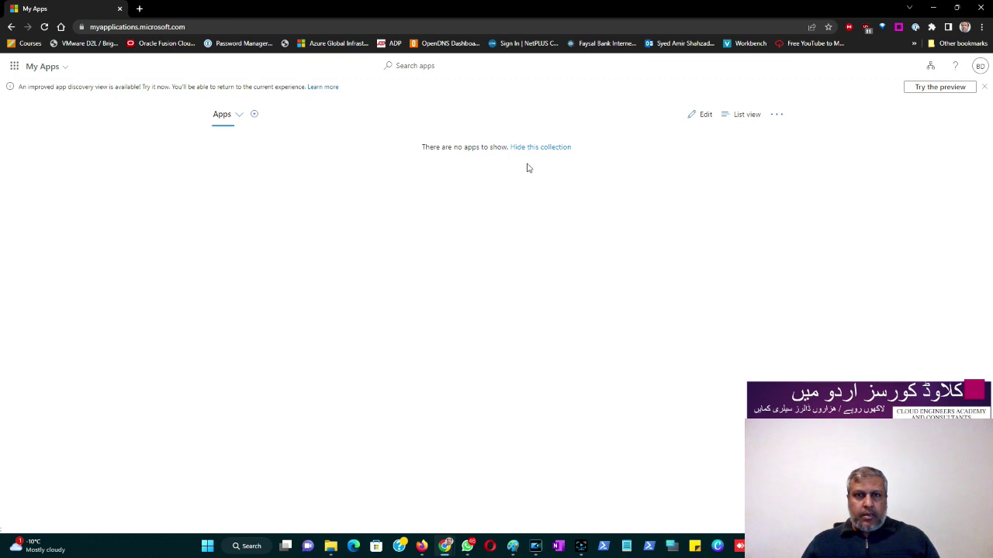
double_click(467, 147)
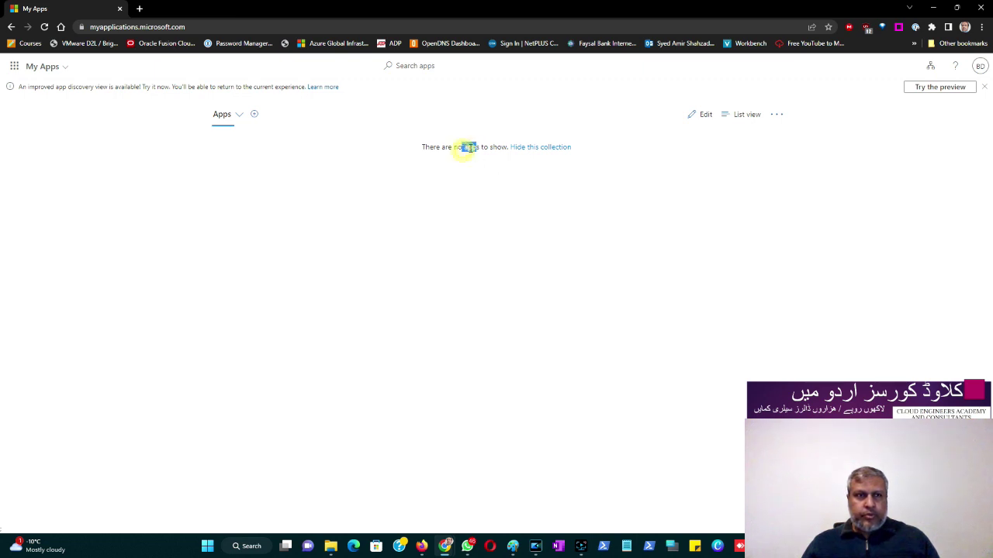
left_click(43, 27)
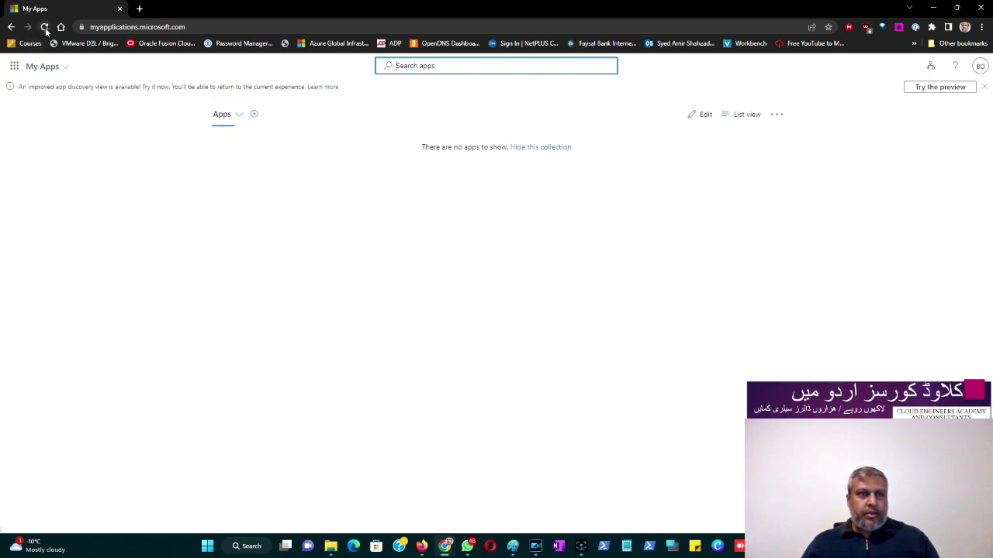
left_click(44, 27)
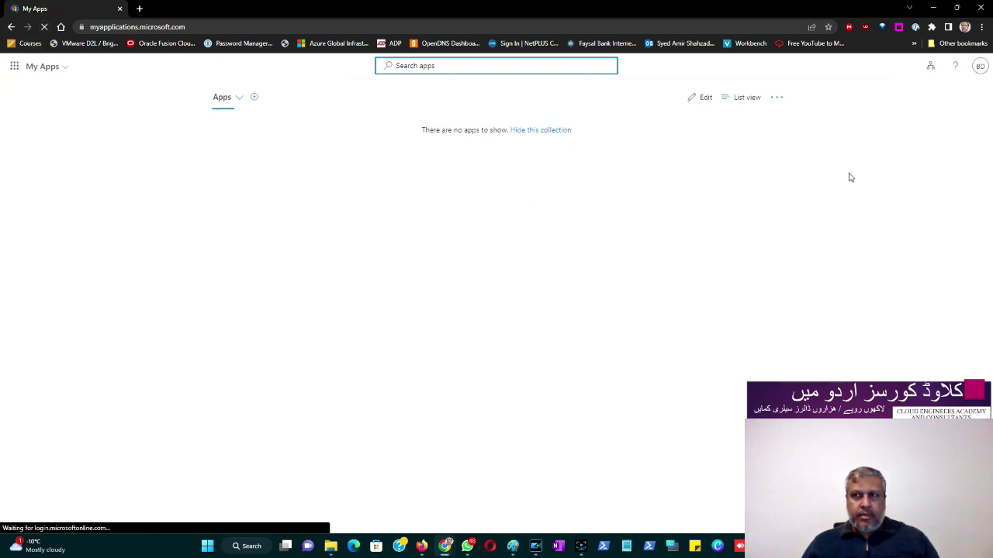
left_click(239, 122)
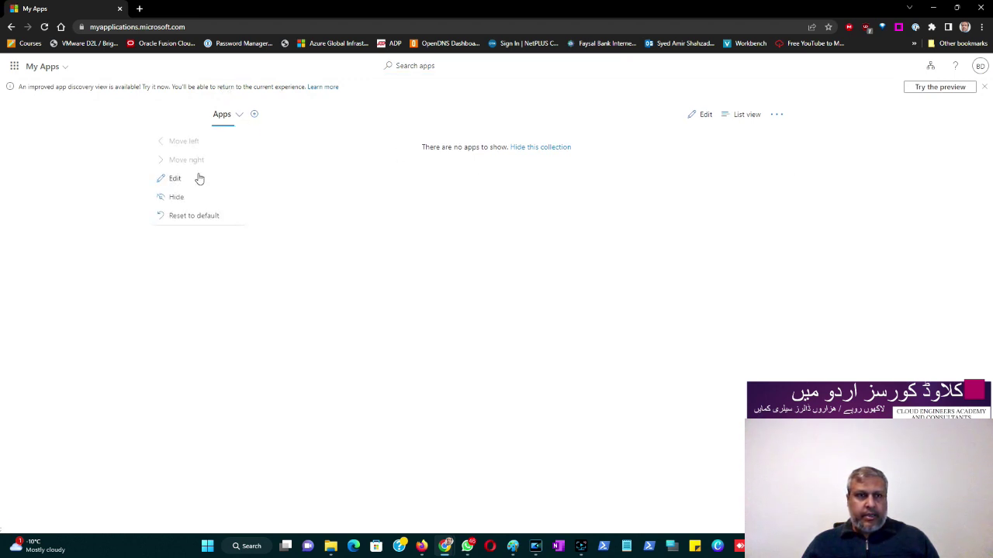
left_click(296, 147)
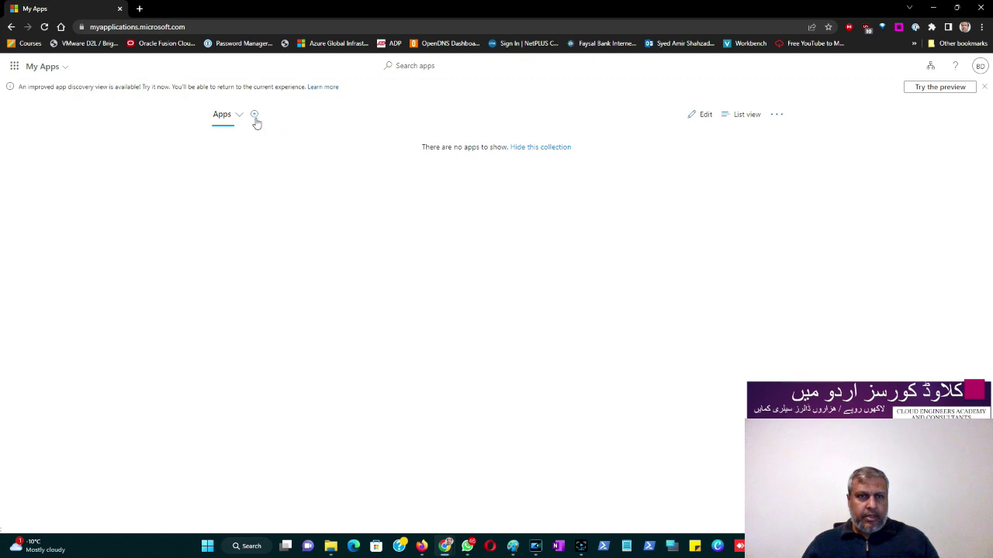
- Try to add apps to a new collection, checking which ones are available, and discard the collection
left_click(254, 116)
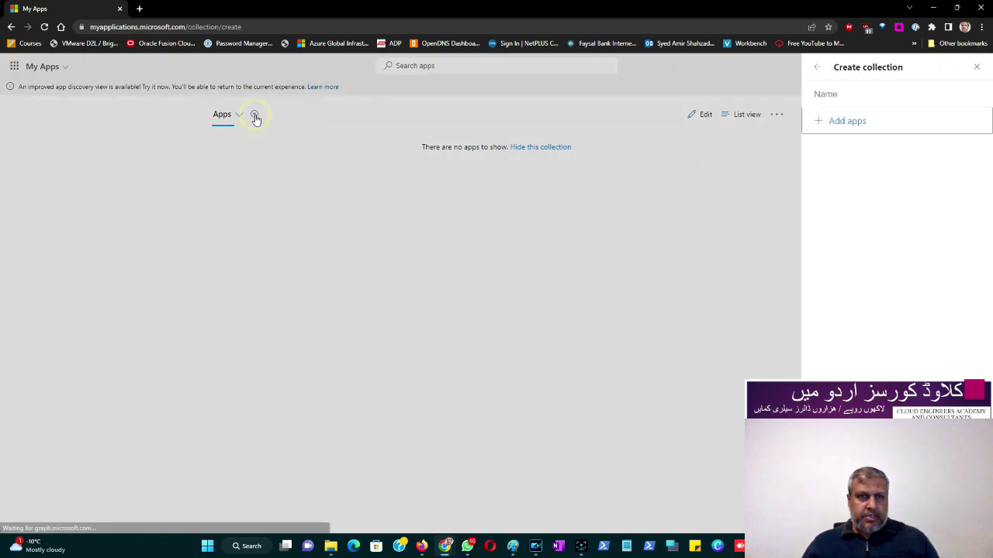
left_click(845, 124)
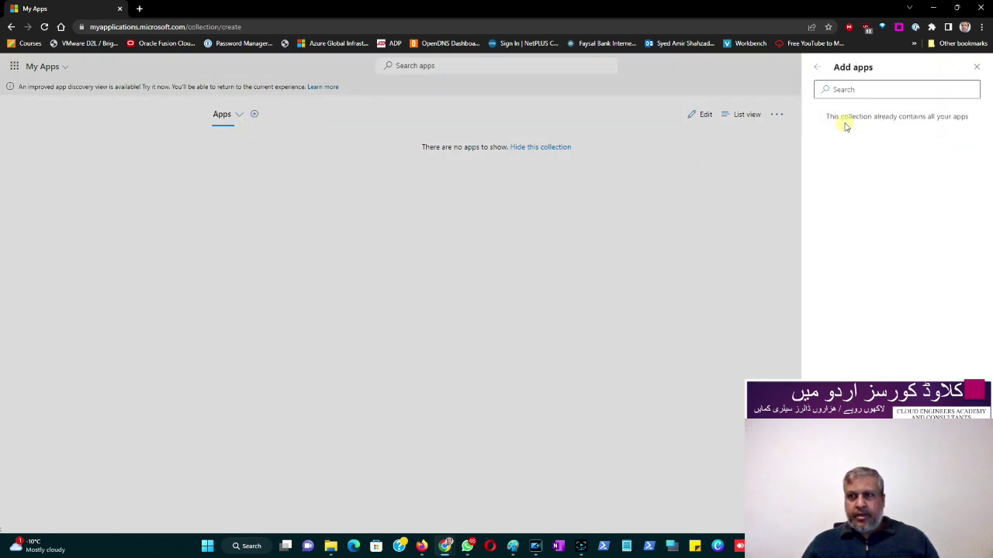
left_click(855, 89)
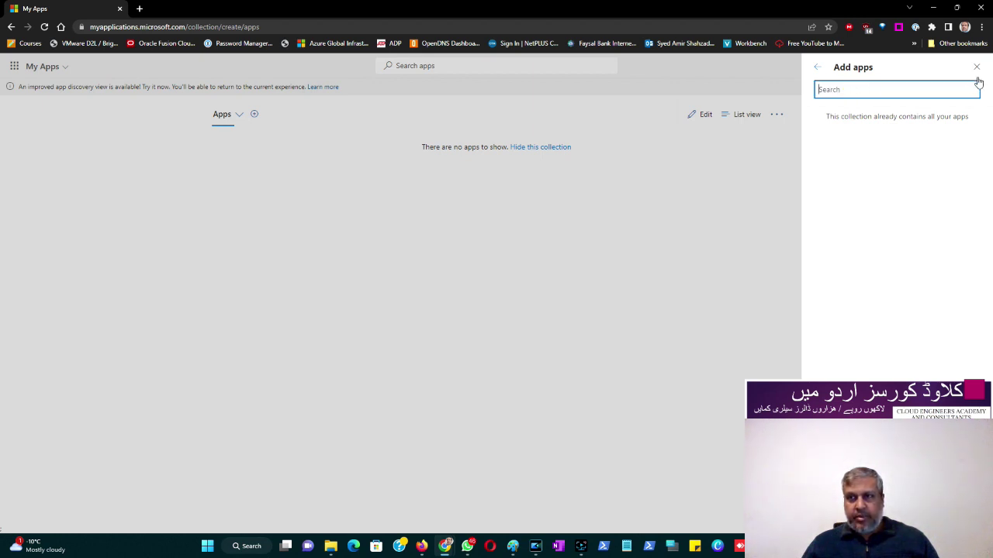
left_click(815, 70)
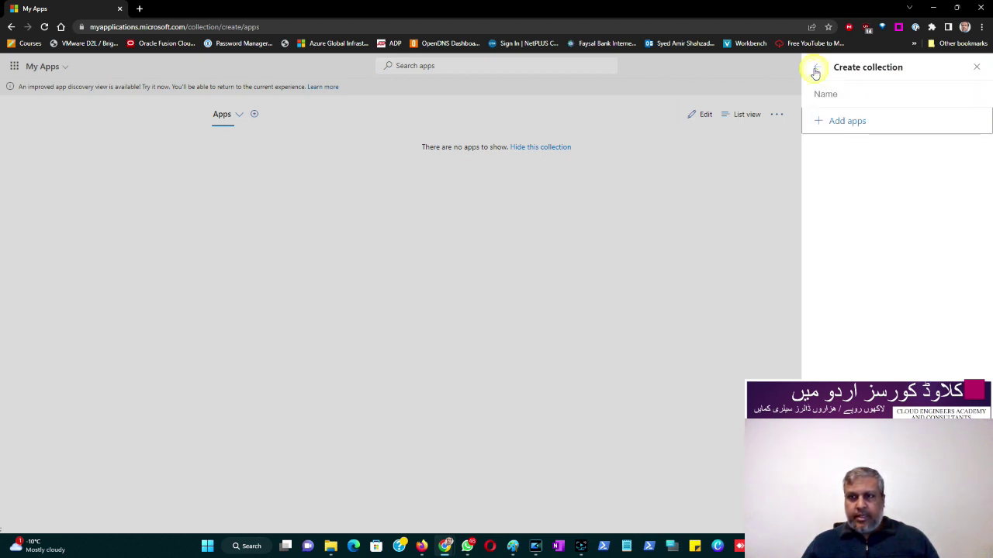
left_click(822, 120)
left_click(850, 90)
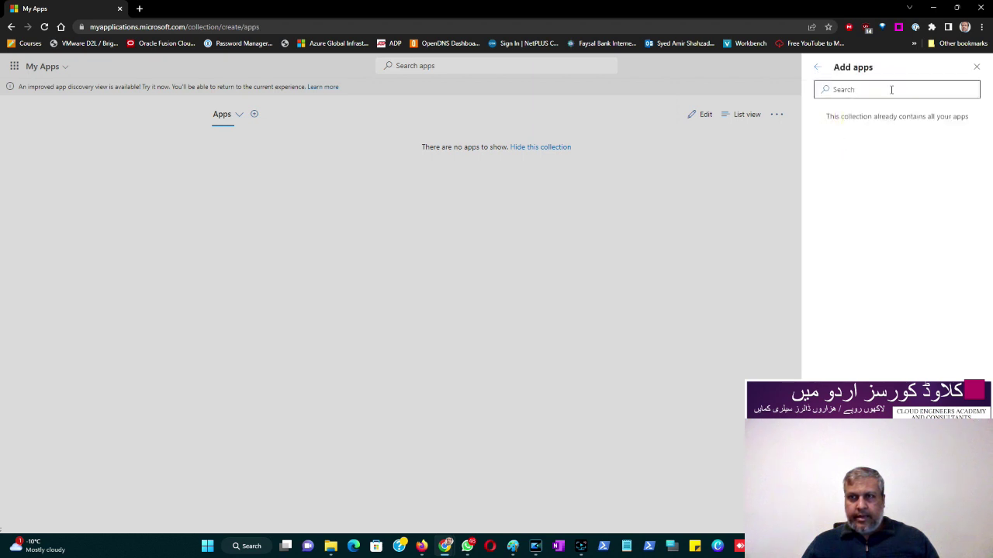
left_click(976, 67)
- Try to create a collection with apps from the collection management options, and close it without saving
left_click(778, 114)
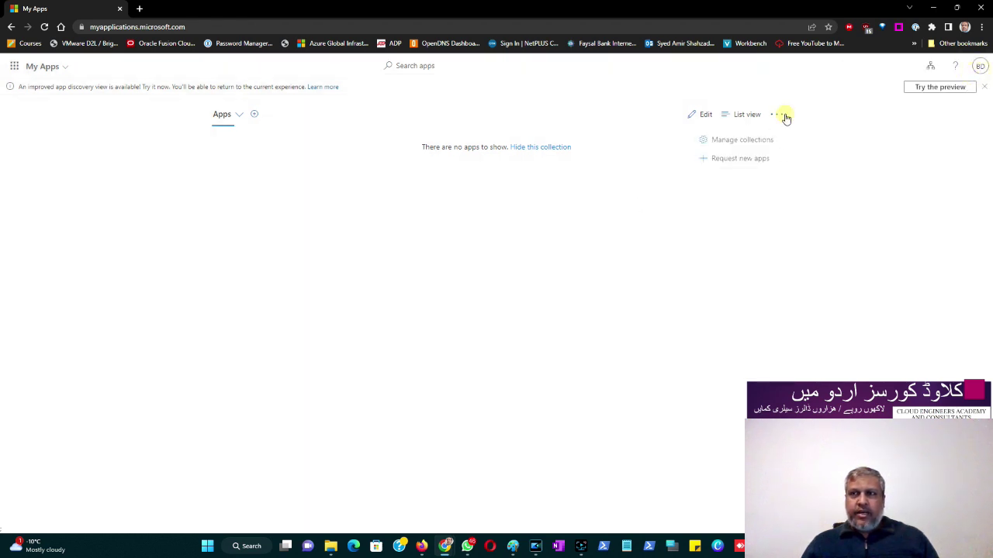
left_click(727, 146)
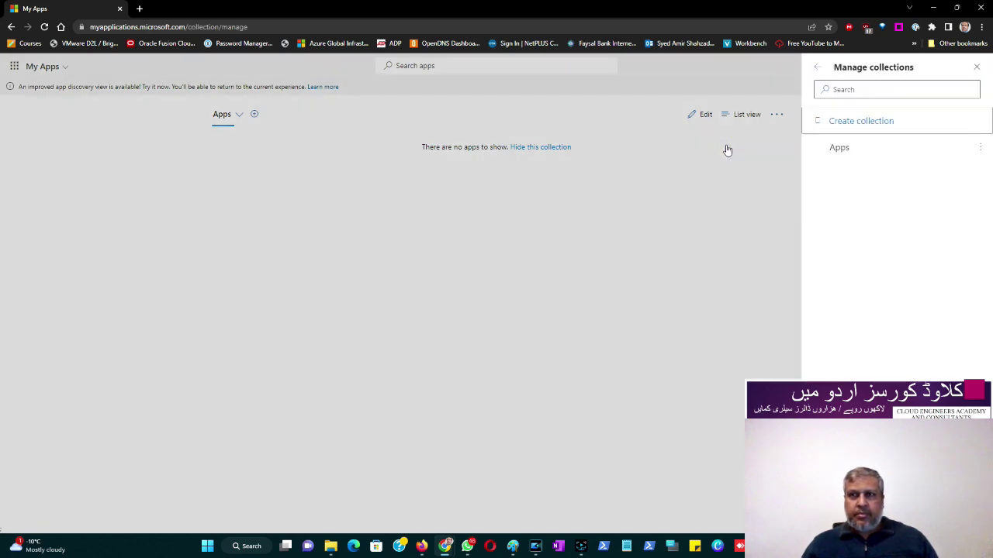
left_click(855, 125)
left_click(854, 124)
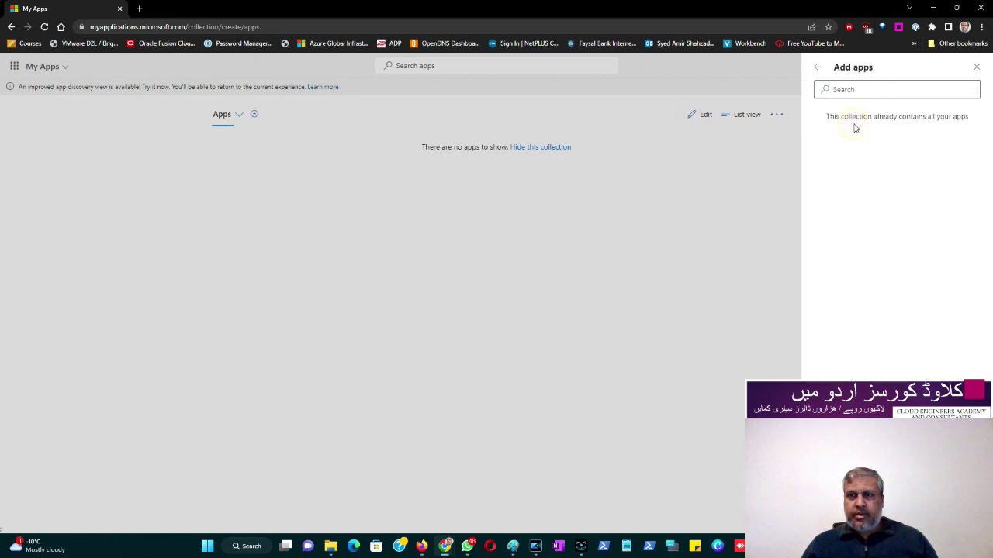
left_click(976, 67)
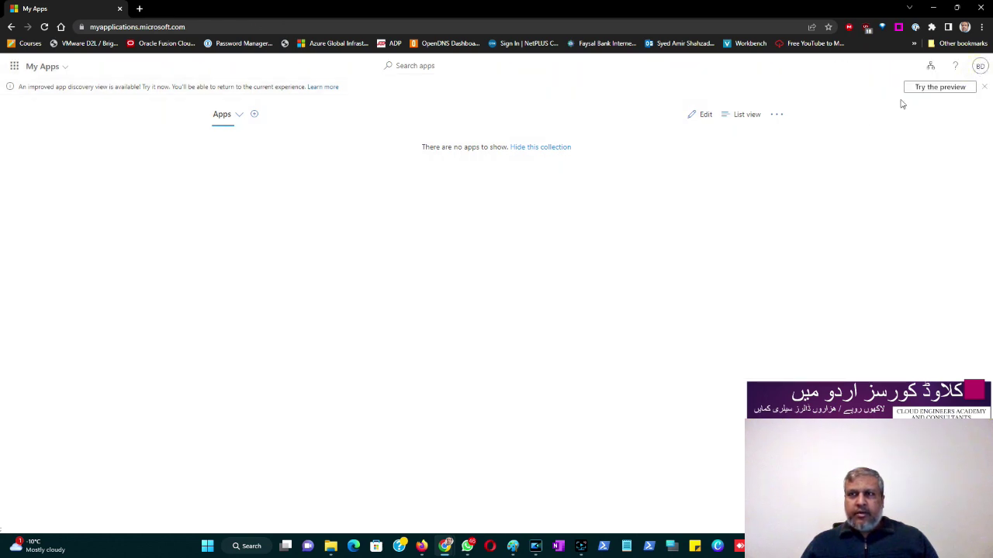
- Look through the My Apps portal switcher and the app launcher for apps available to the guest user
left_click(64, 70)
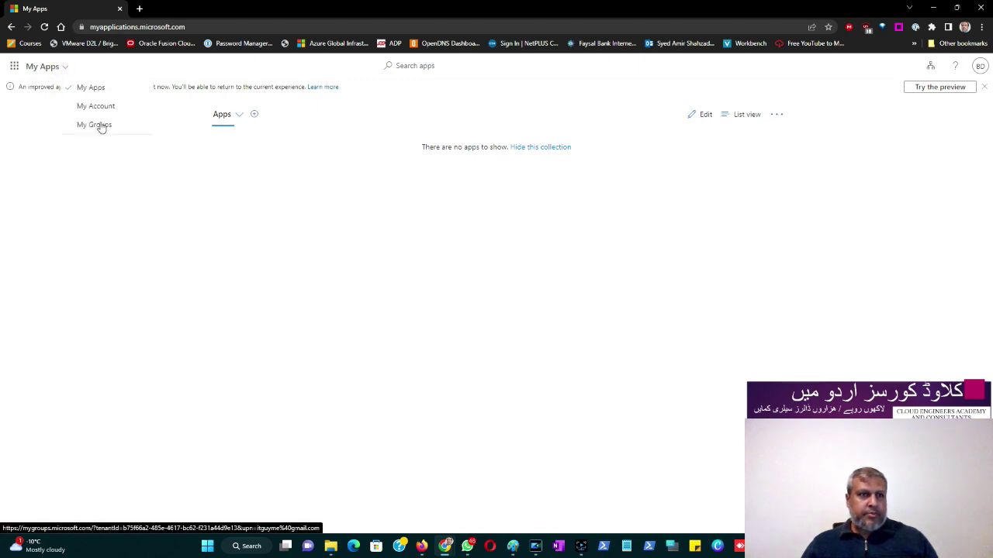
left_click(14, 68)
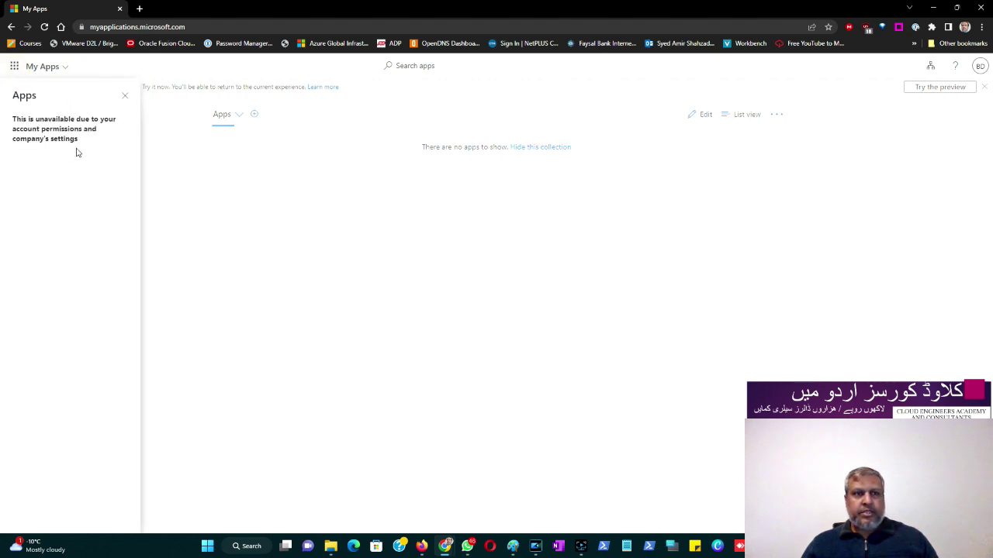
left_click(284, 202)
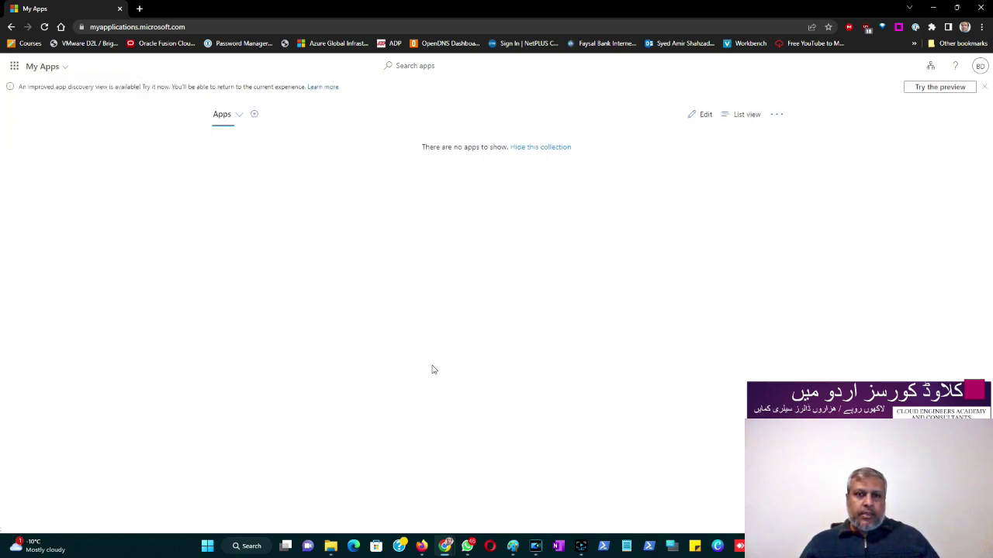
- Reload the My Apps portal and check which apps can be added to a new collection, closing it without saving
left_click(43, 27)
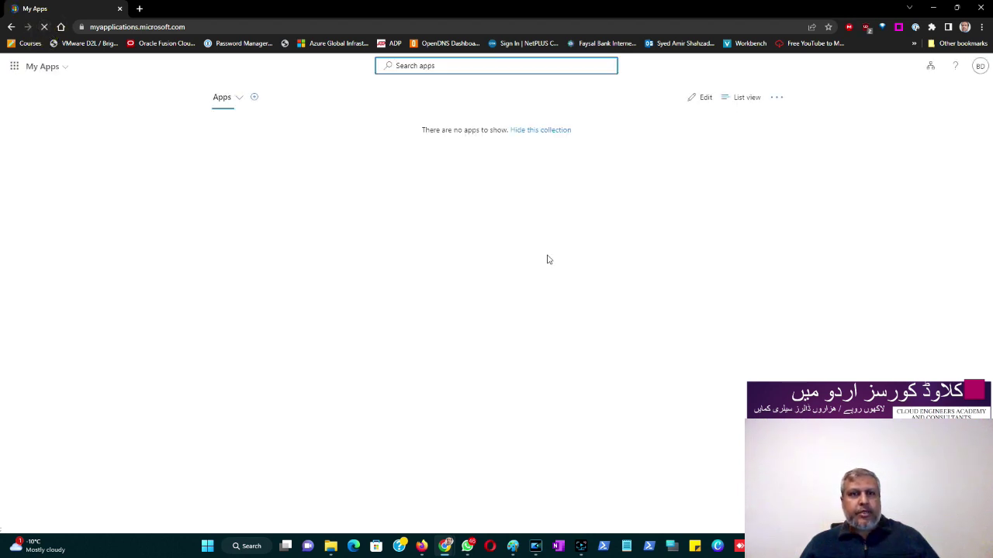
left_click(239, 116)
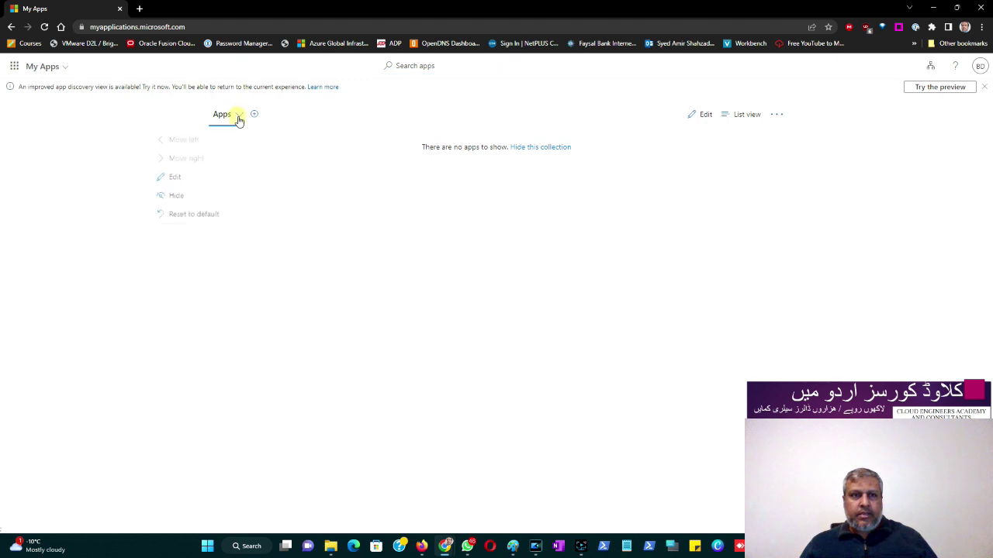
left_click(295, 160)
left_click(254, 114)
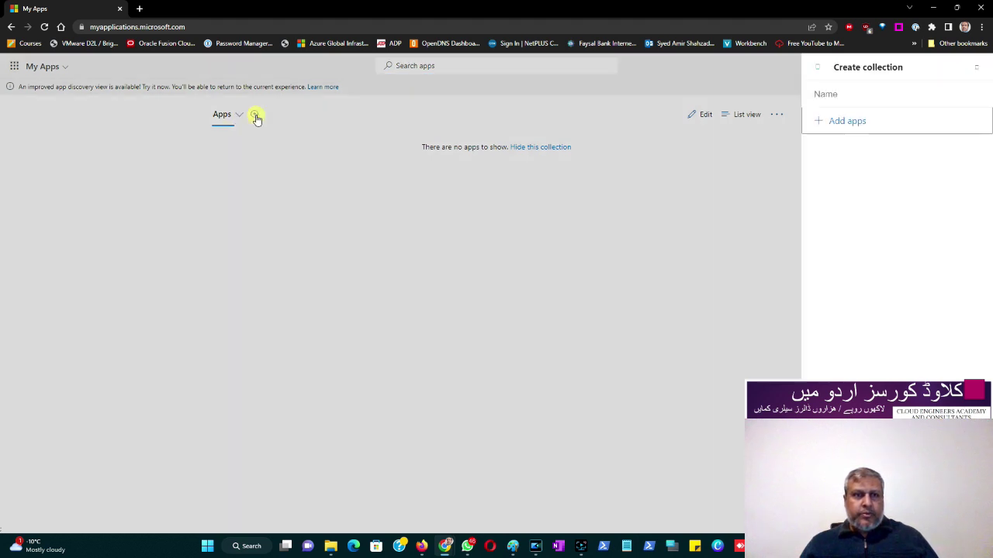
left_click(845, 120)
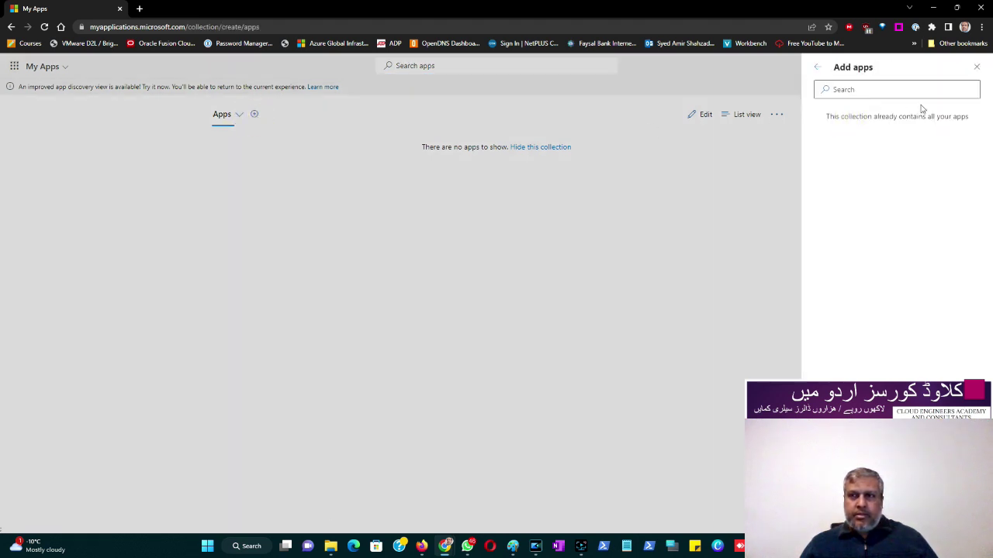
left_click(975, 68)
left_click(335, 259)
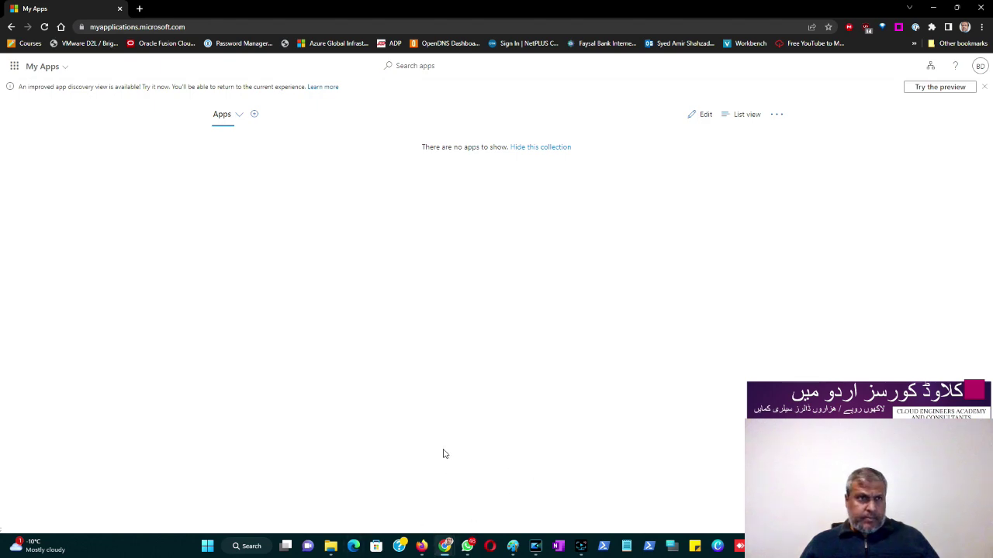
- Switch to the Azure Active Directory admin center in Firefox and open the Users page
left_click(421, 546)
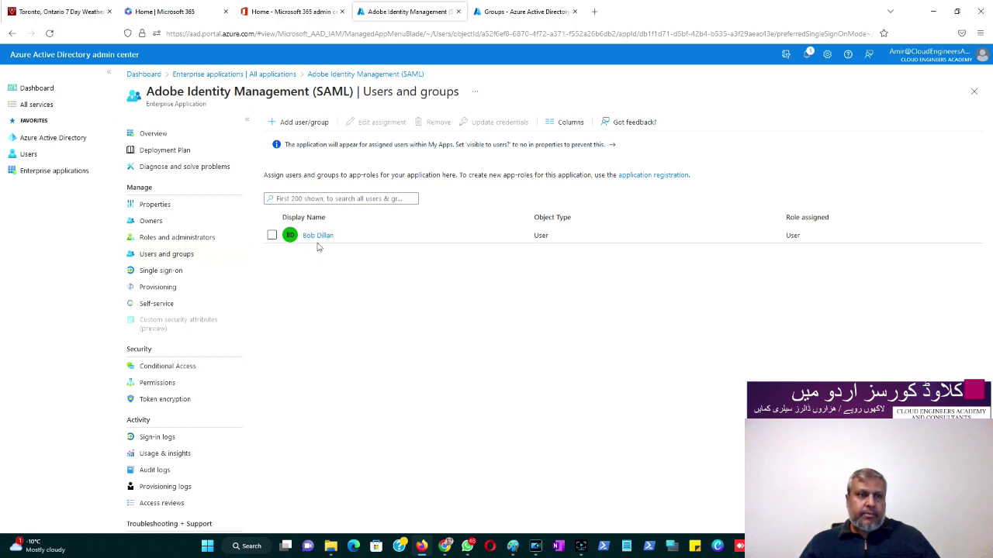
left_click(42, 140)
left_click(163, 208)
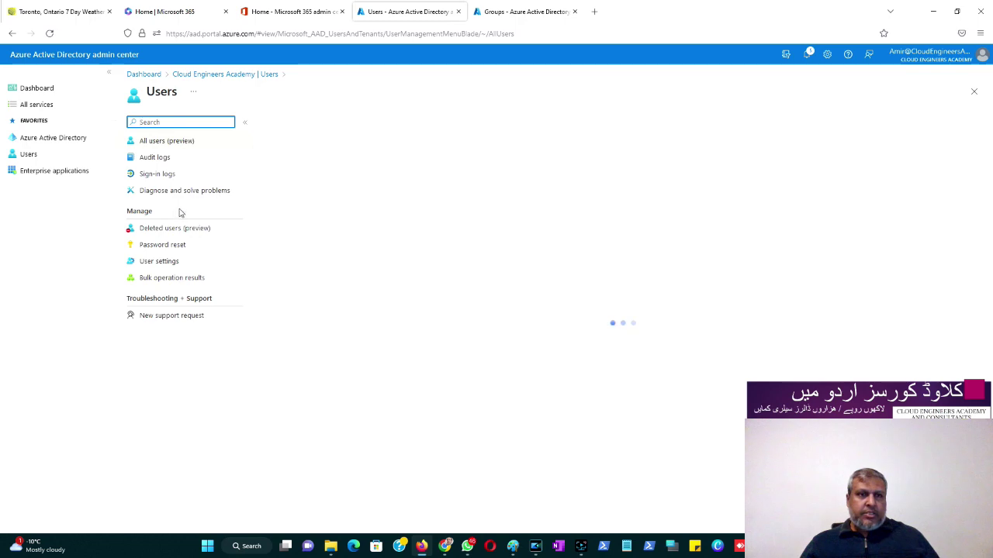
- Switch to the Microsoft 365 admin center, list the active users and view the guest user's details
left_click(288, 12)
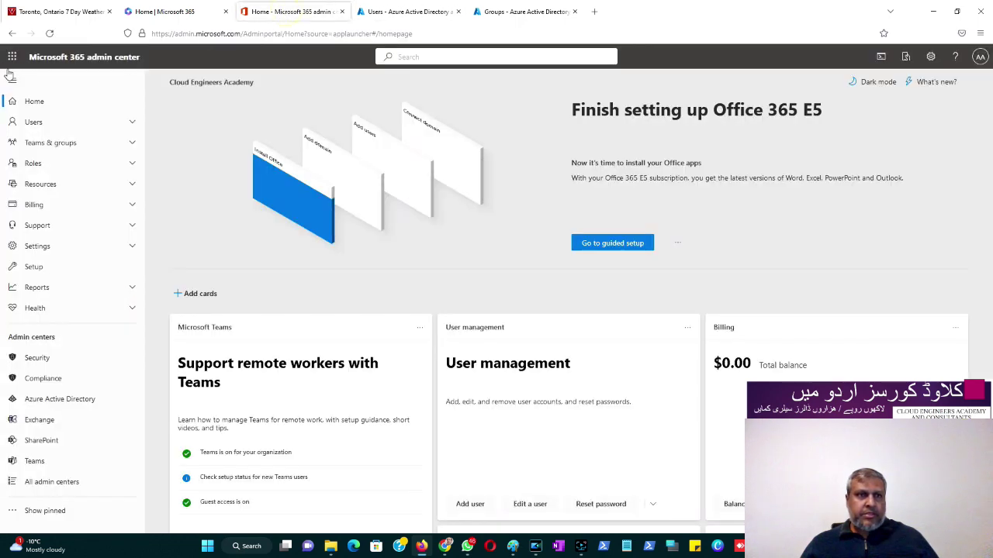
left_click(35, 122)
left_click(42, 142)
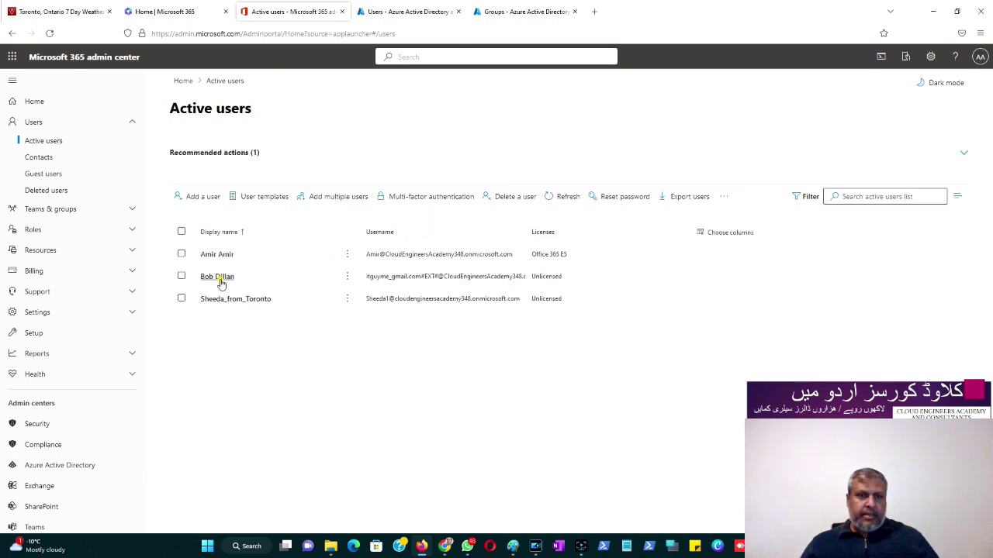
left_click(221, 277)
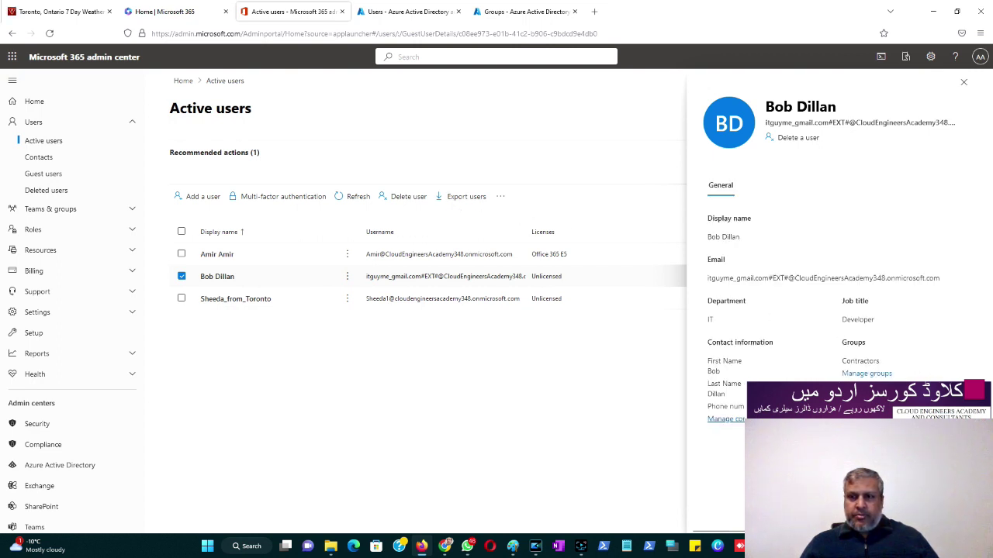
left_click(963, 82)
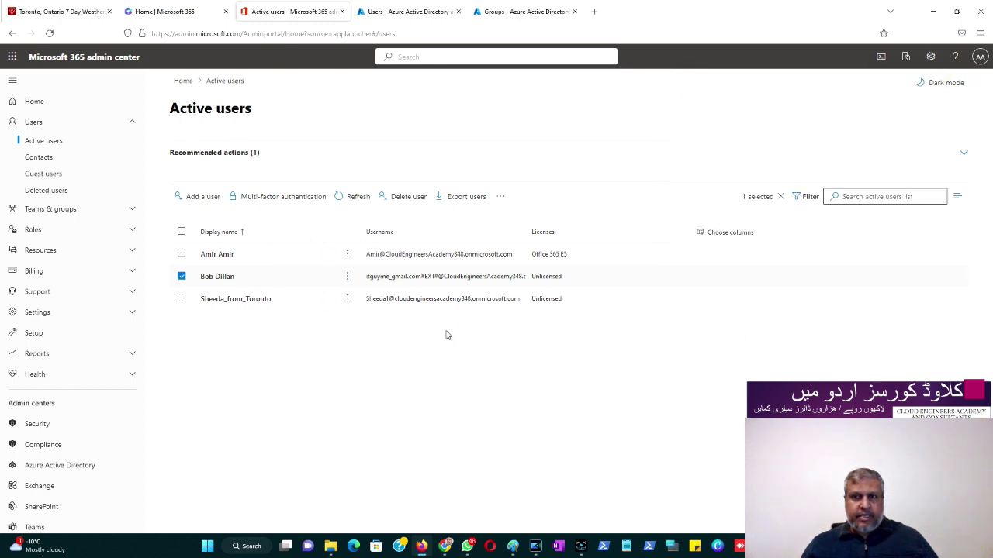
- Compare the additional management options offered for the guest user with those for the unlicensed member user
left_click(501, 197)
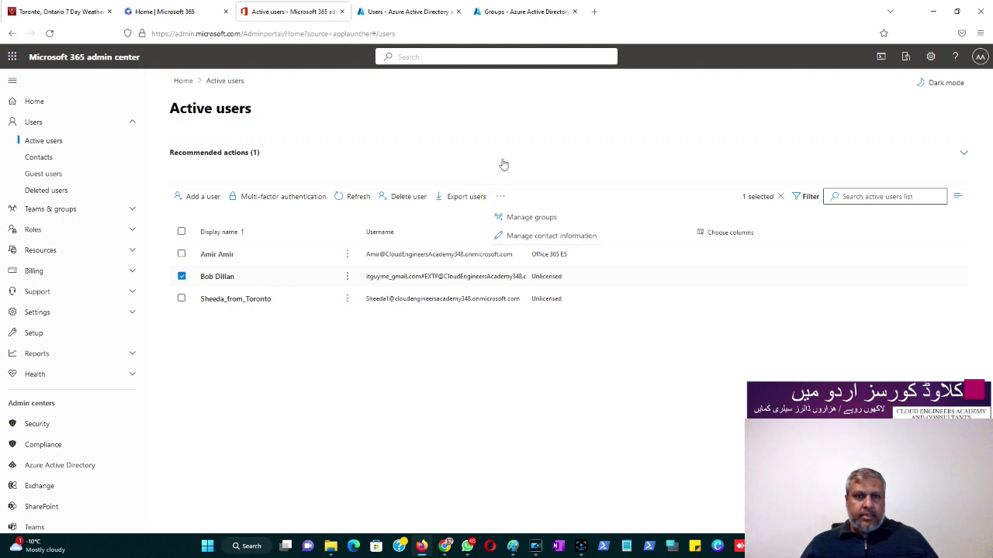
left_click(181, 277)
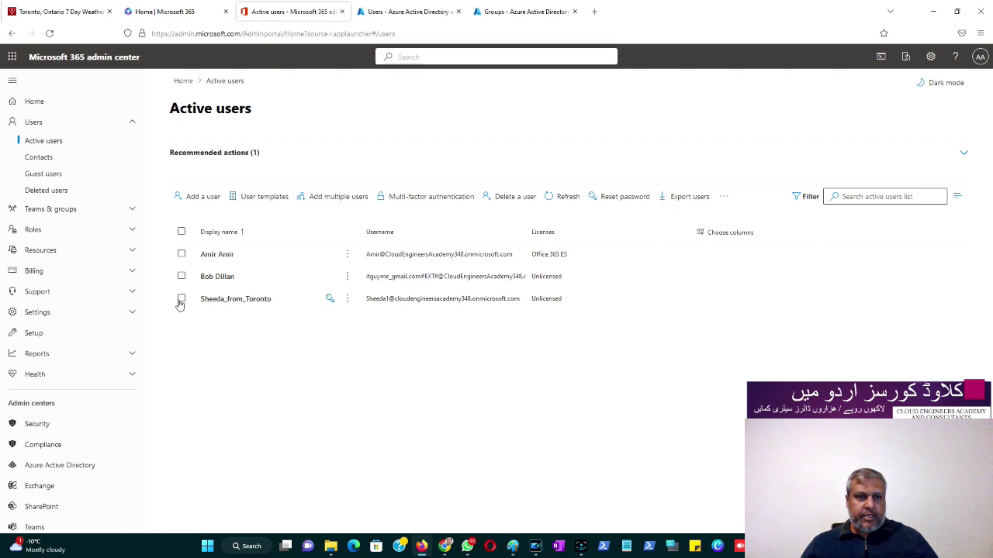
left_click(181, 300)
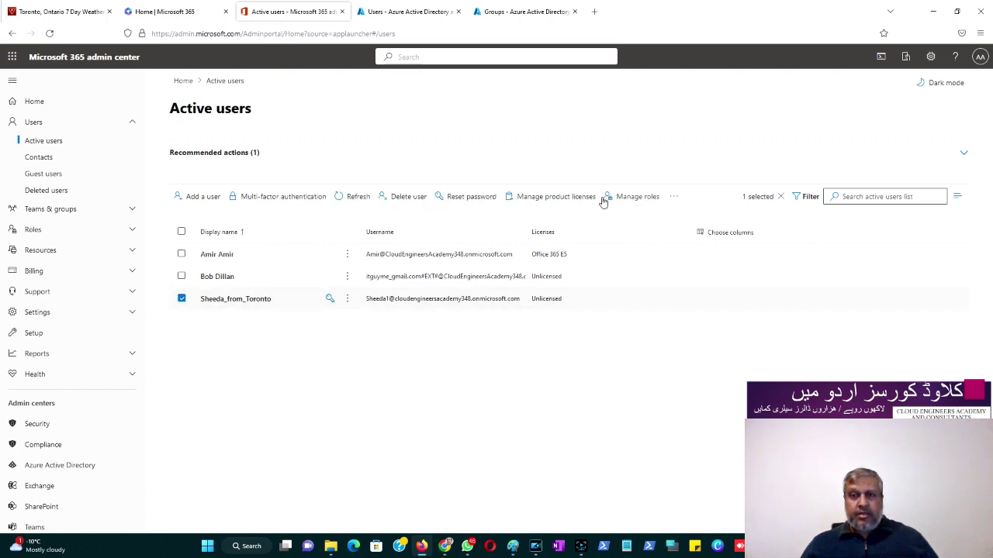
left_click(674, 198)
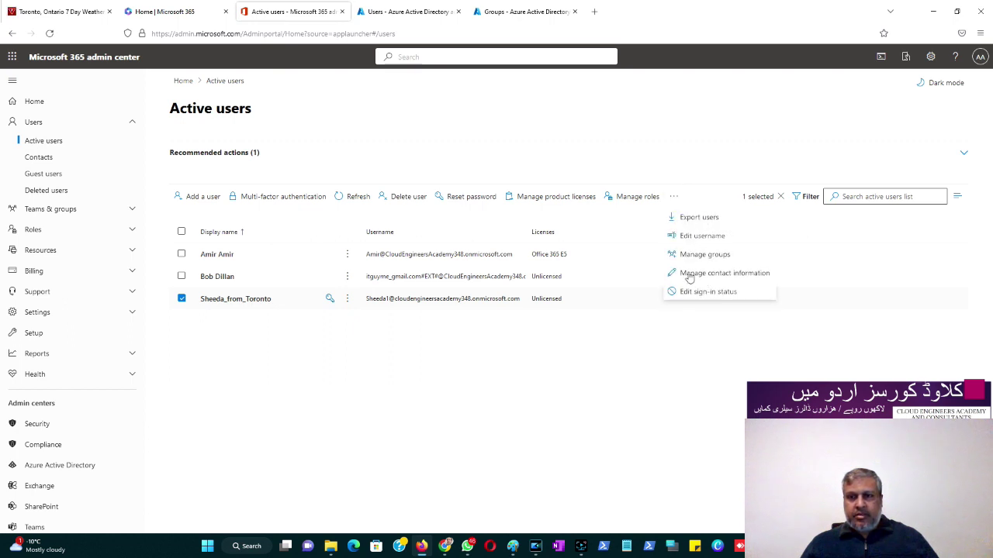
left_click(182, 299)
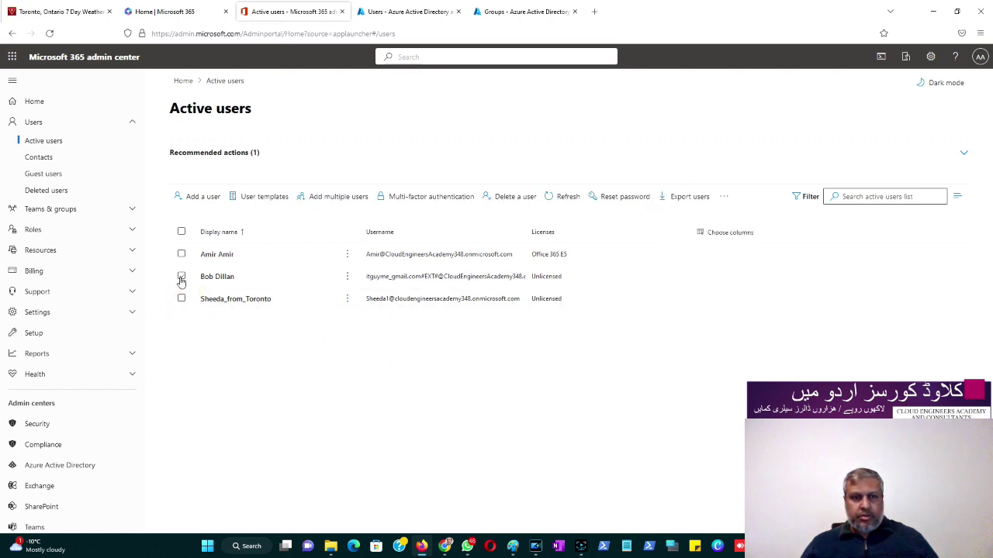
- Review the guest user's management options once more and refresh the active users list
left_click(182, 276)
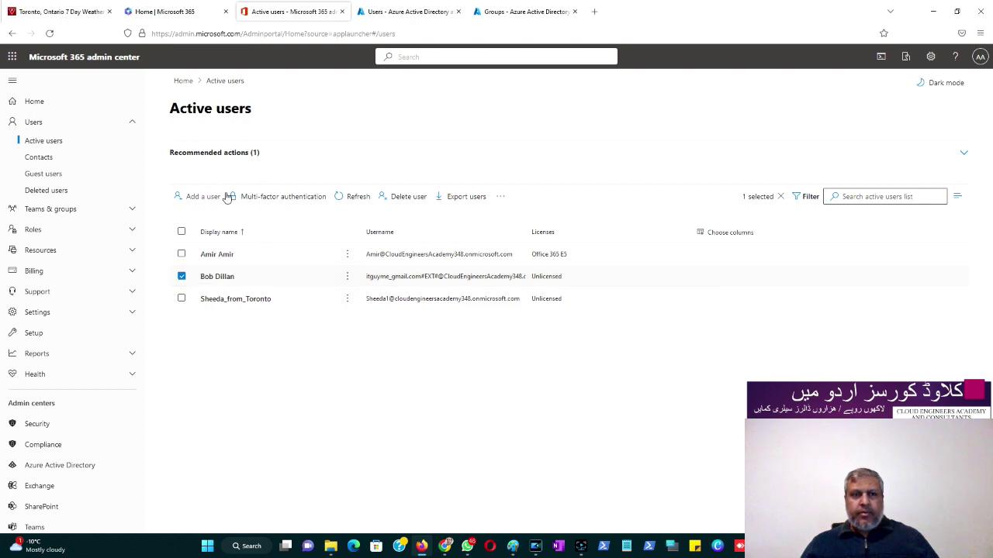
left_click(500, 198)
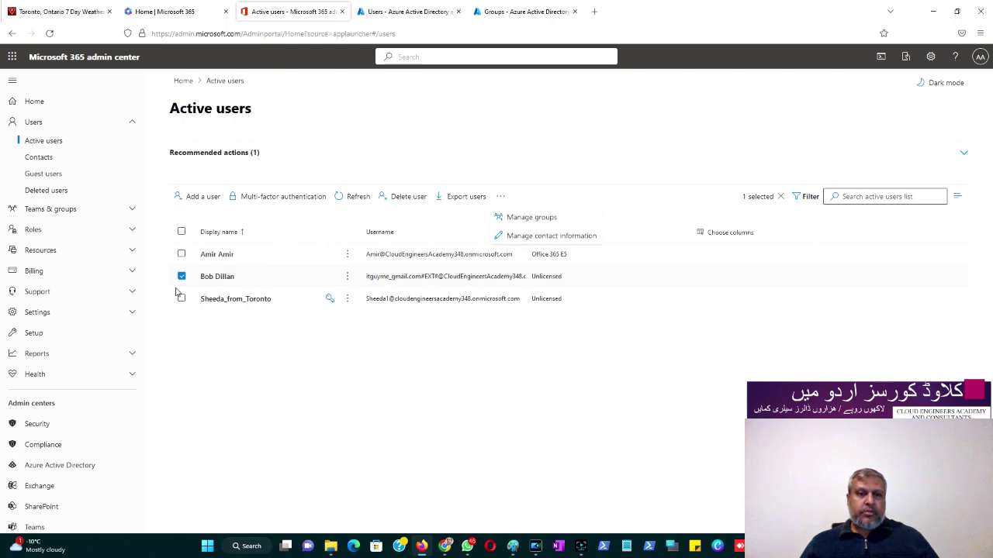
left_click(239, 355)
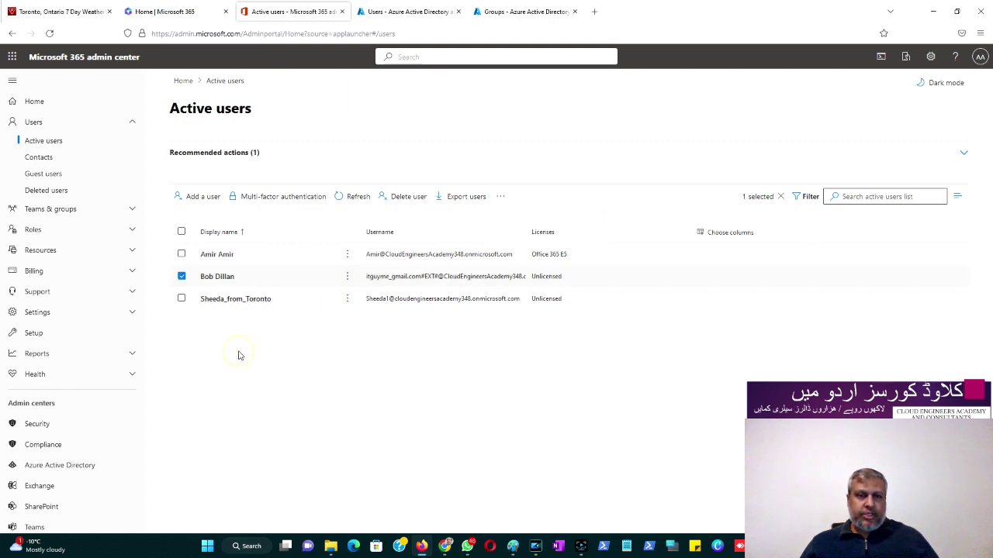
left_click(341, 197)
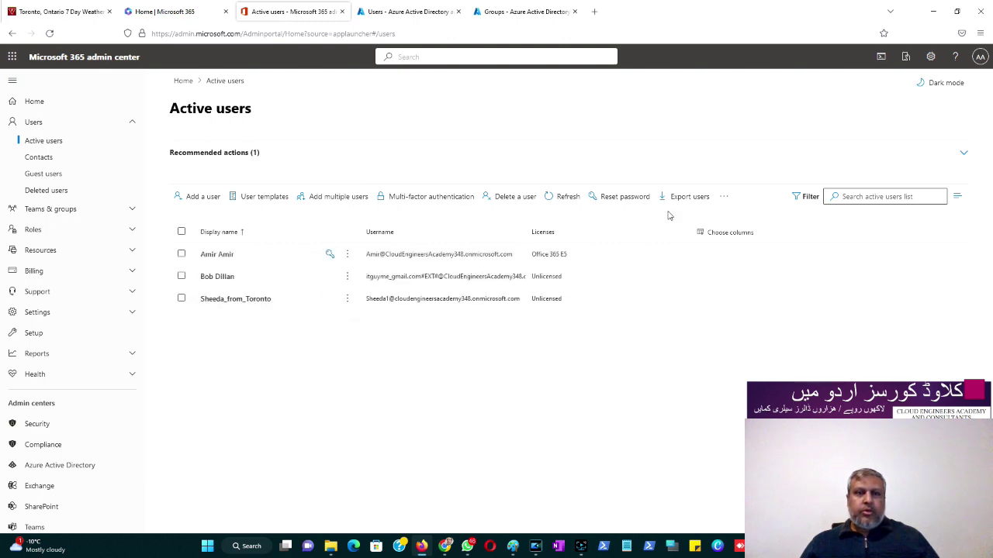